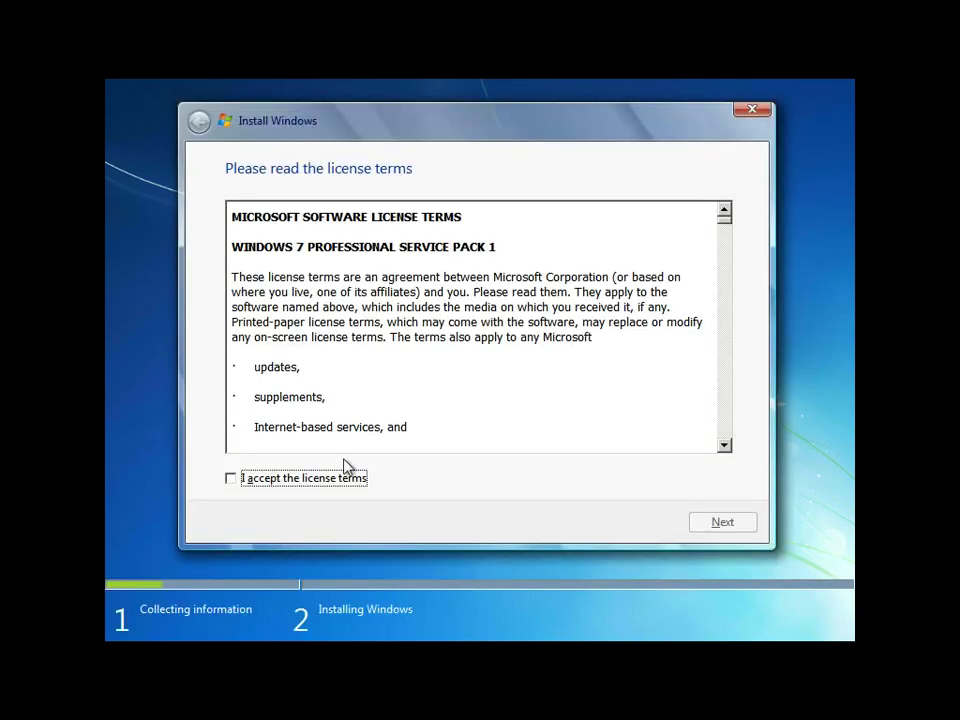
Accept the license terms and start a Custom (advanced) installation on Disk 0 Unallocated Space.
click(331, 480)
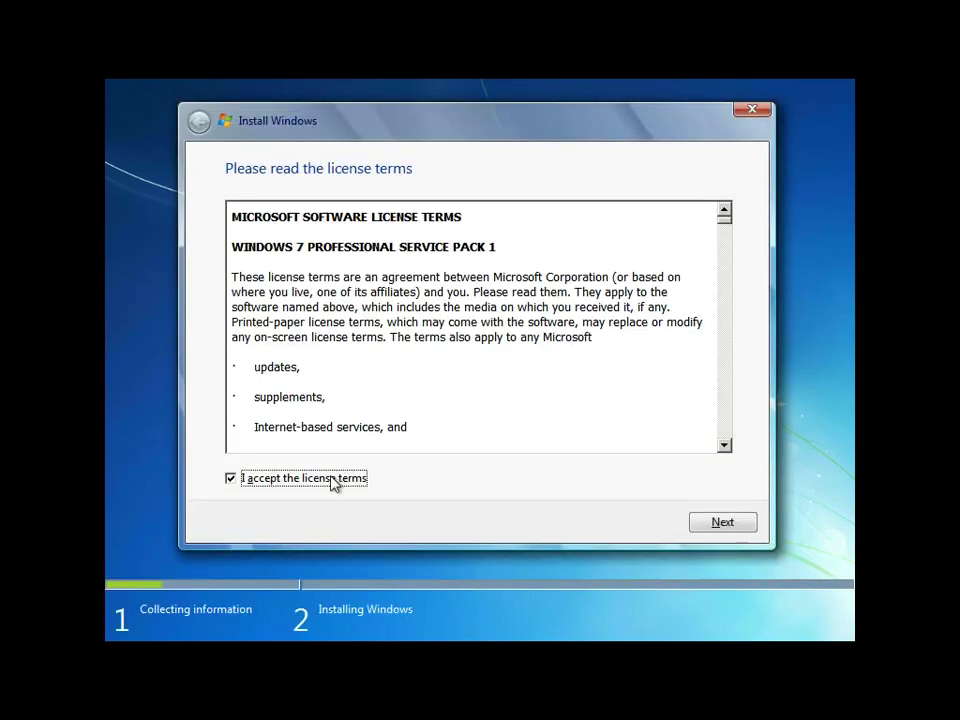
click(715, 523)
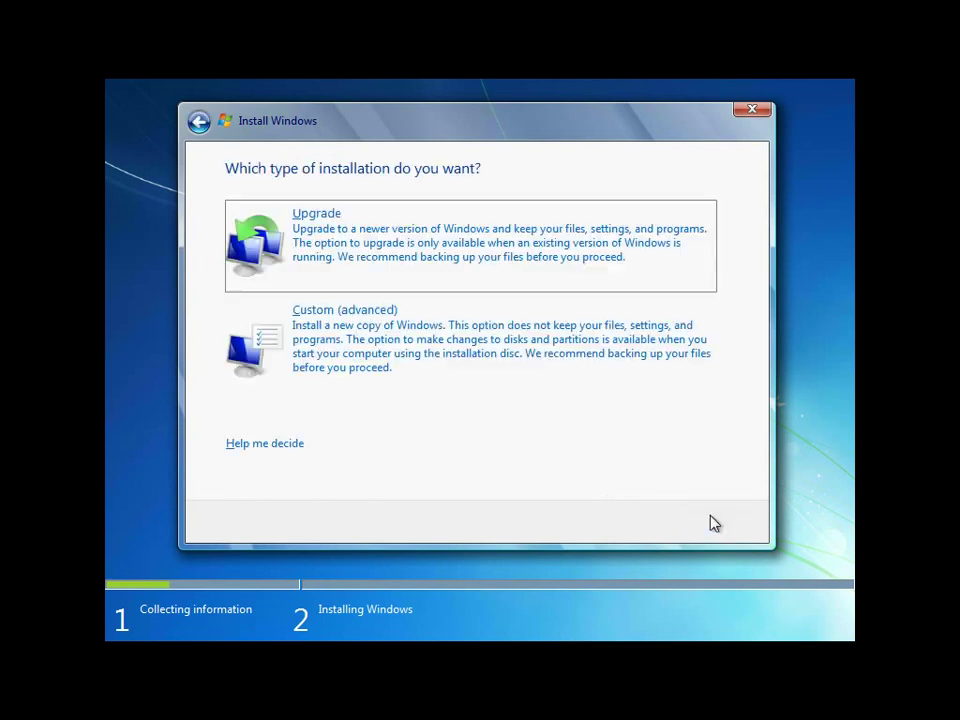
click(460, 352)
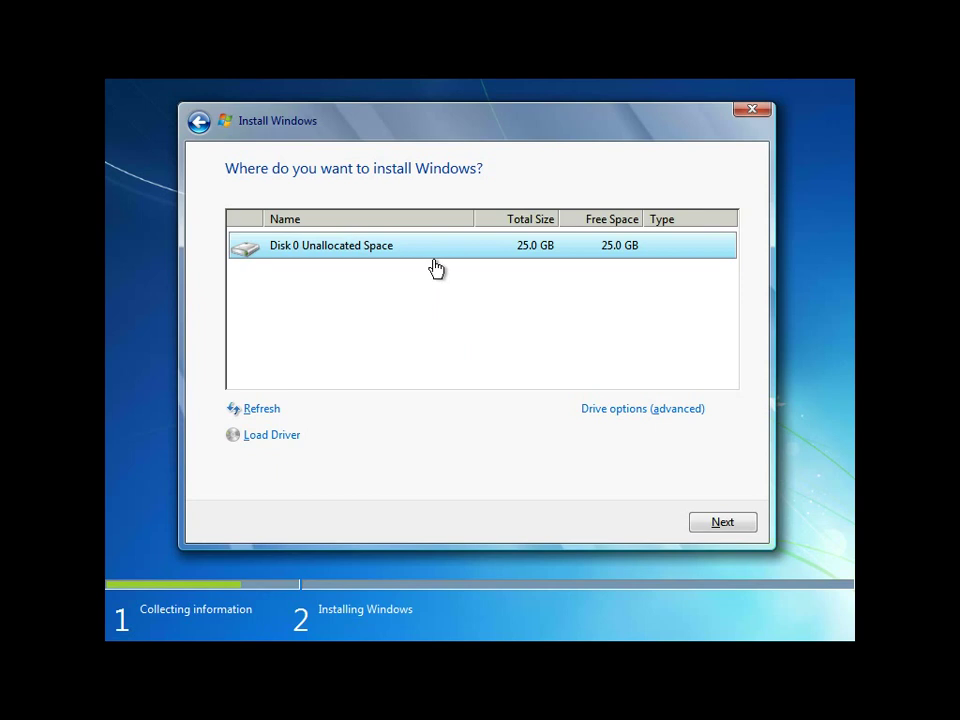
click(710, 521)
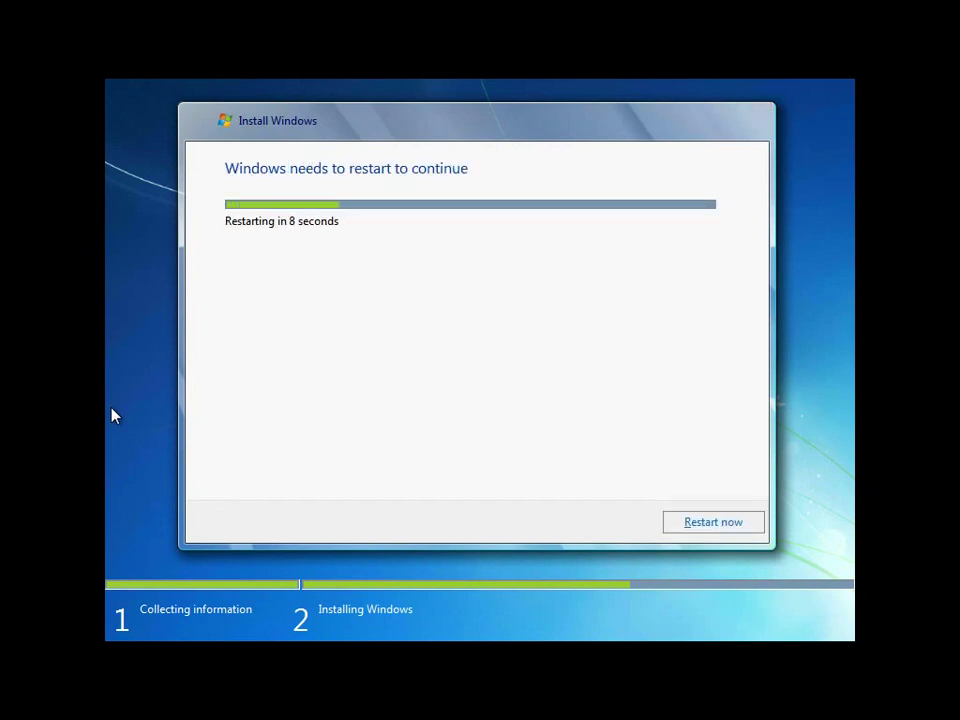
Restart the computer immediately to continue the Windows installation.
click(714, 524)
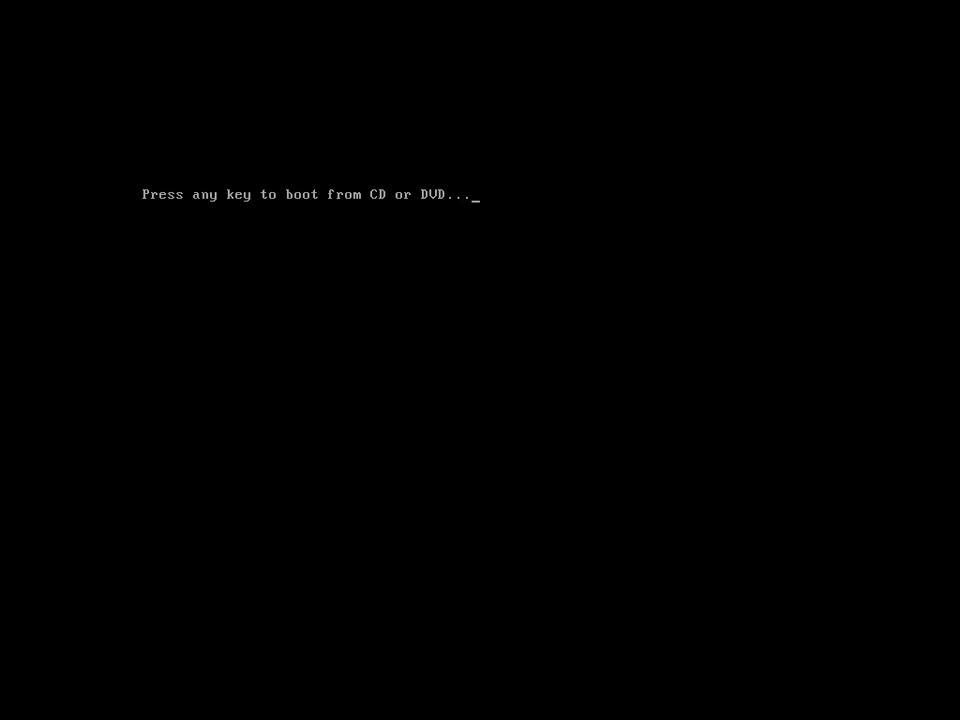
key(Return)
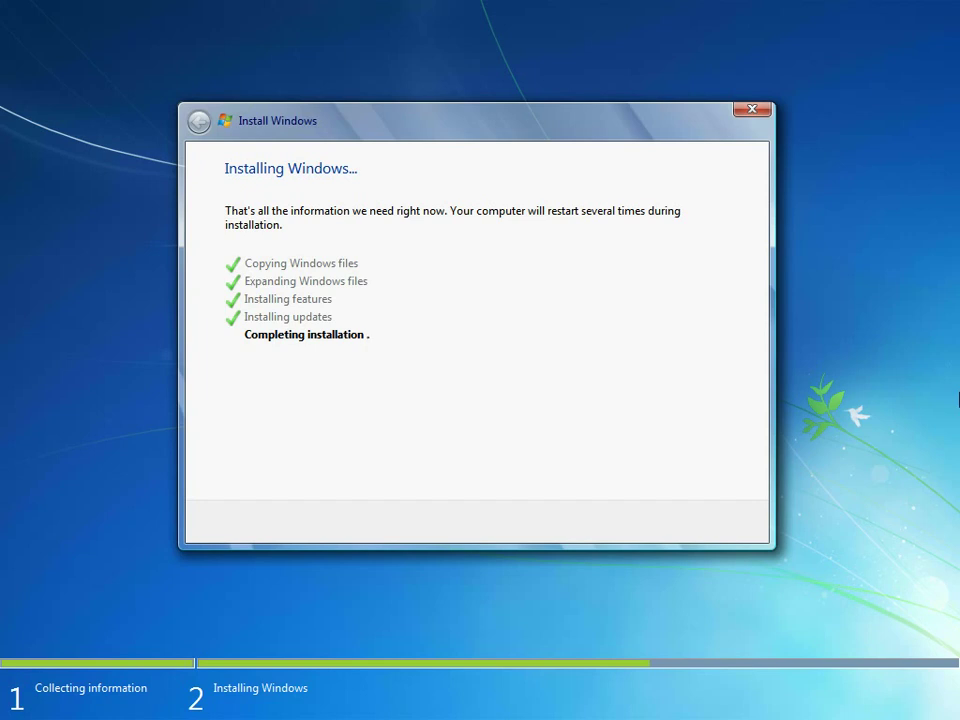
Try to close the setup window while the installation is completing, and dismiss the warning.
key(alt+F4)
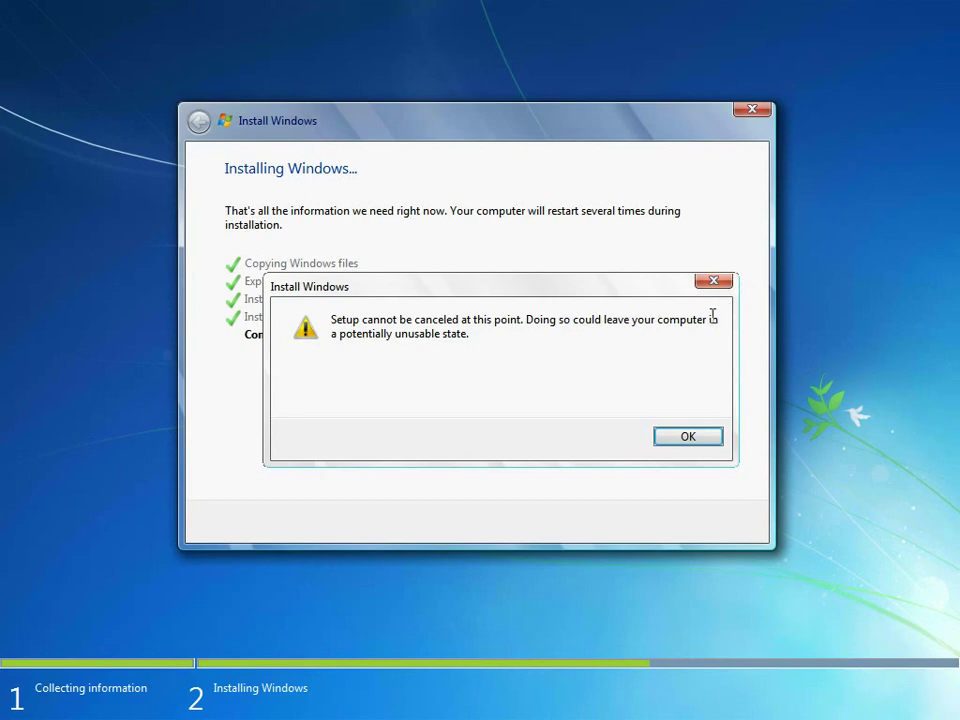
click(714, 281)
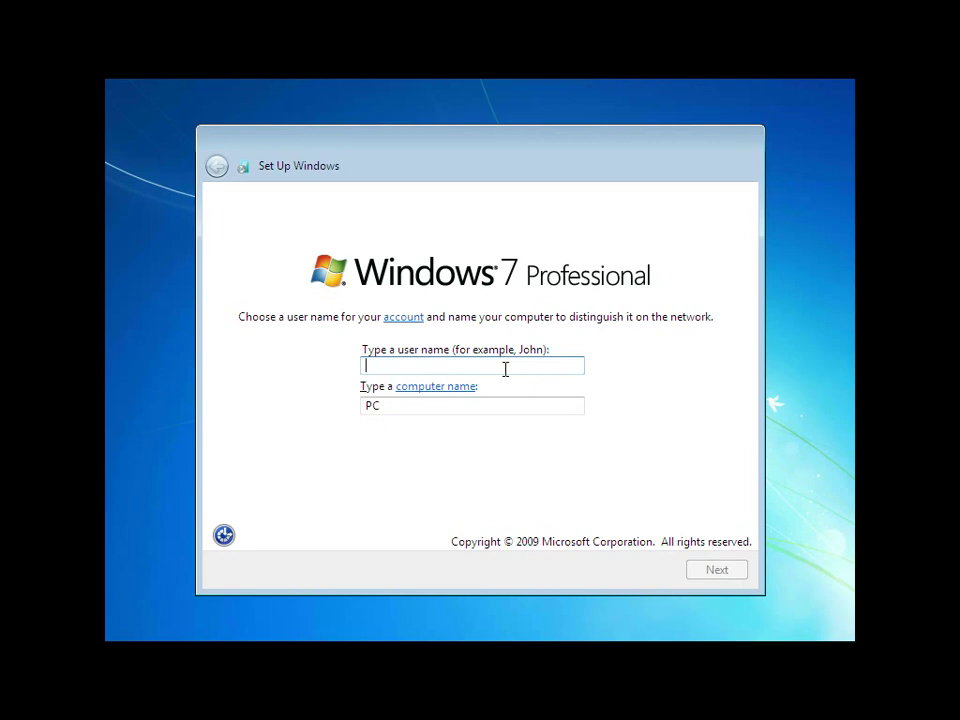
Create the user account with the user's first name and leave its password and hint blank.
text(Phuong)
key(Return)
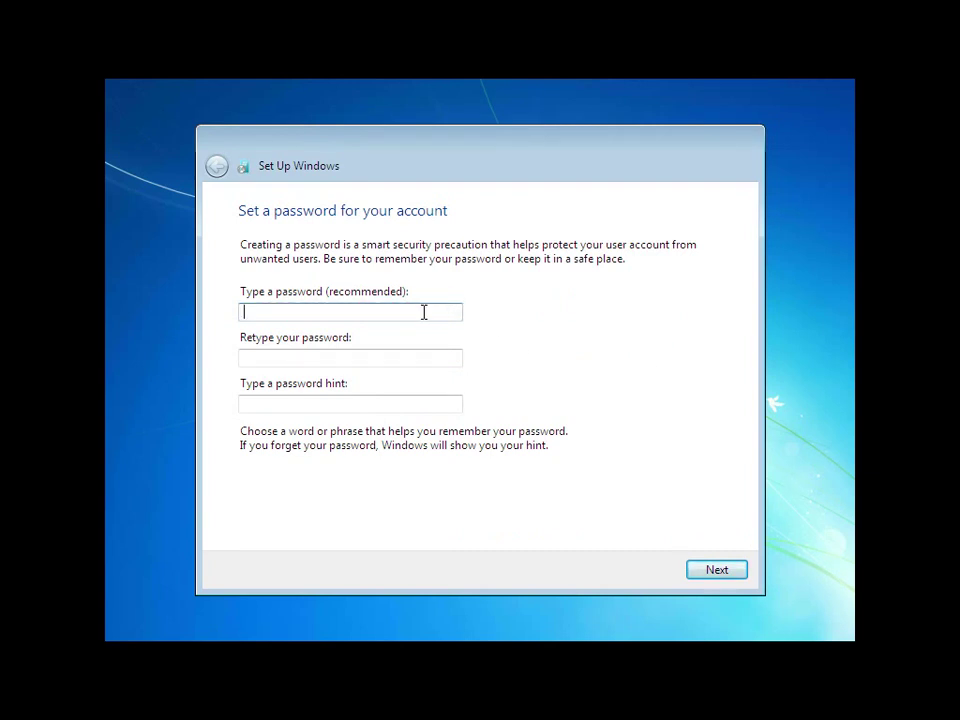
click(713, 570)
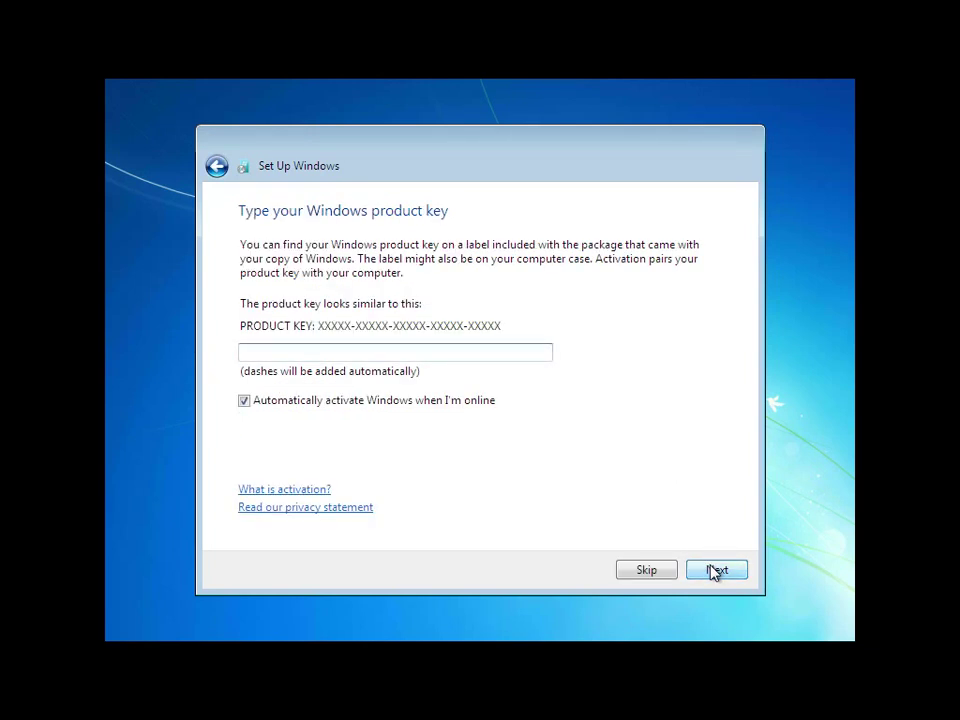
Continue without a product key and postpone the update and protection settings with Ask me later.
click(715, 570)
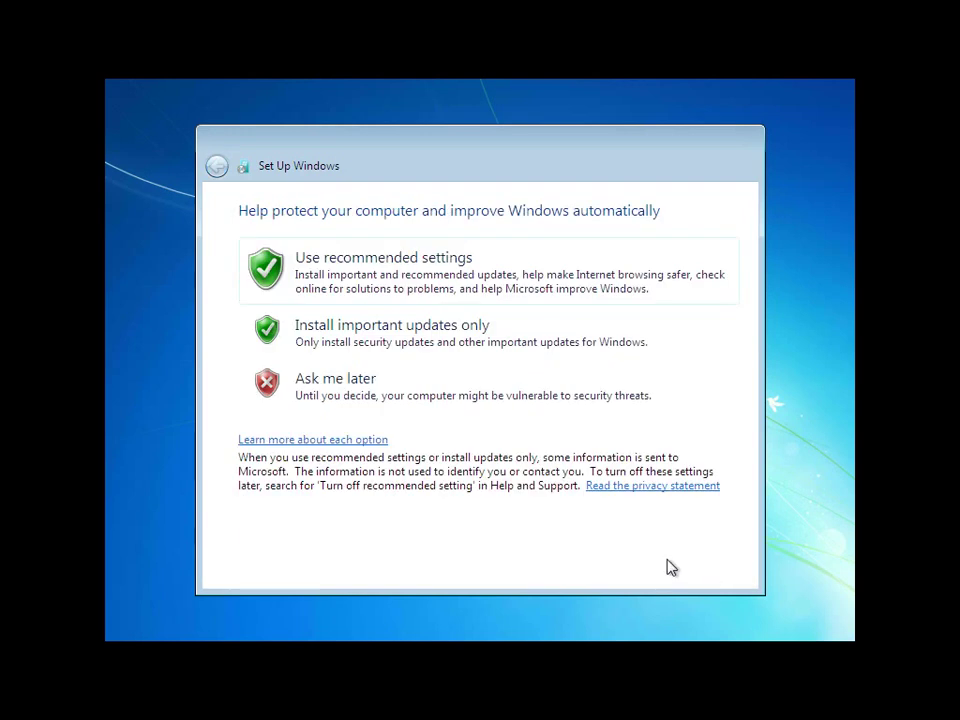
click(449, 394)
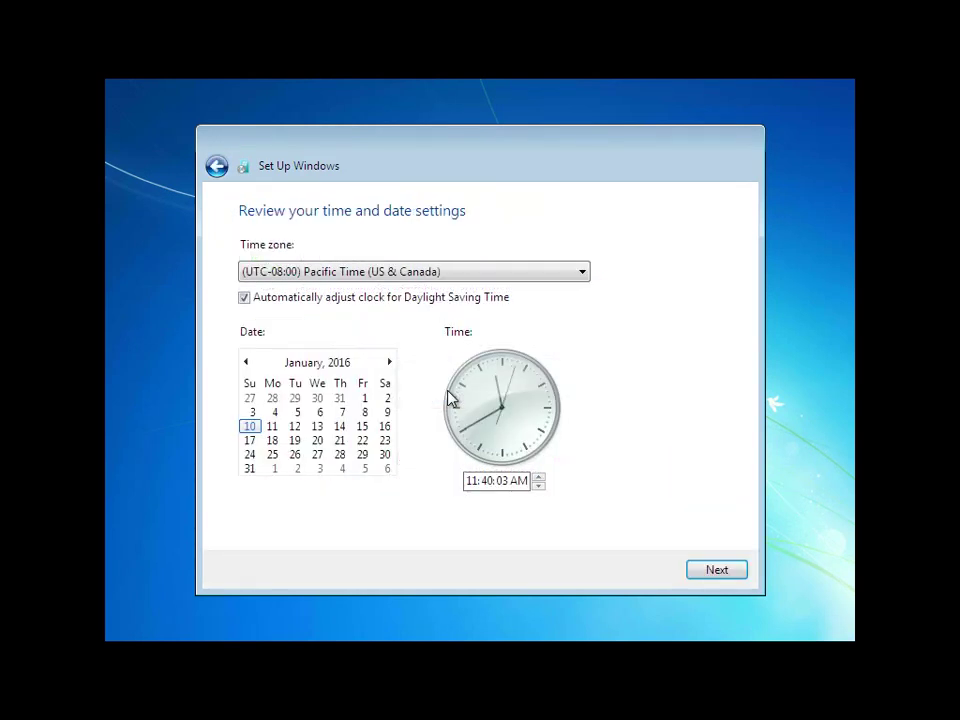
Set the time zone to (UTC+07:00) Bangkok, Hanoi, Jakarta and choose Public network as the computer's location.
click(503, 272)
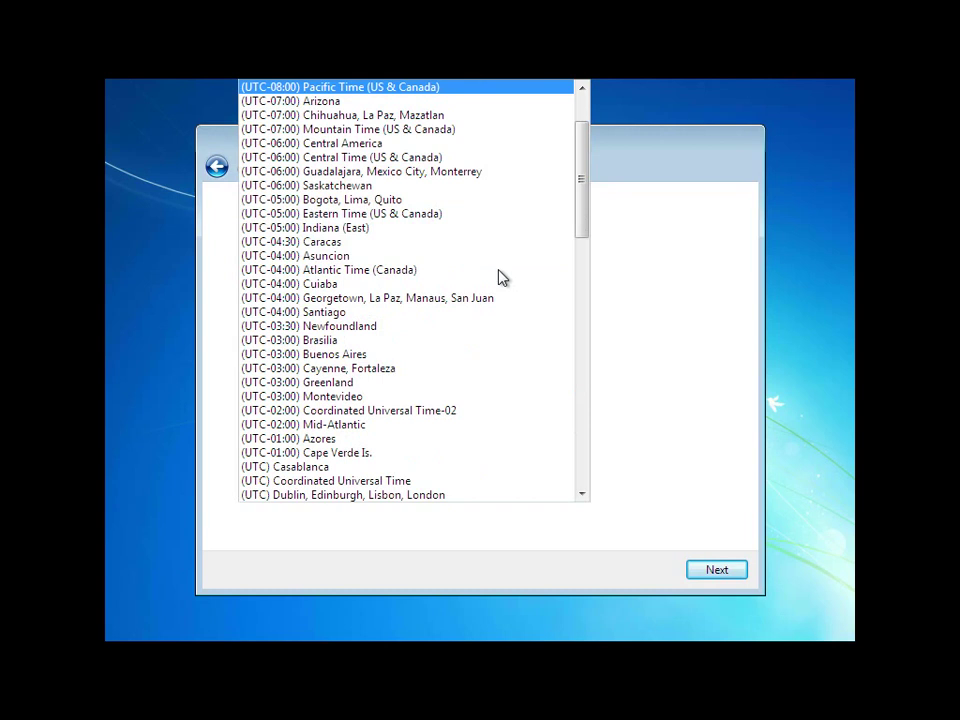
scroll(407, 422, down, 20)
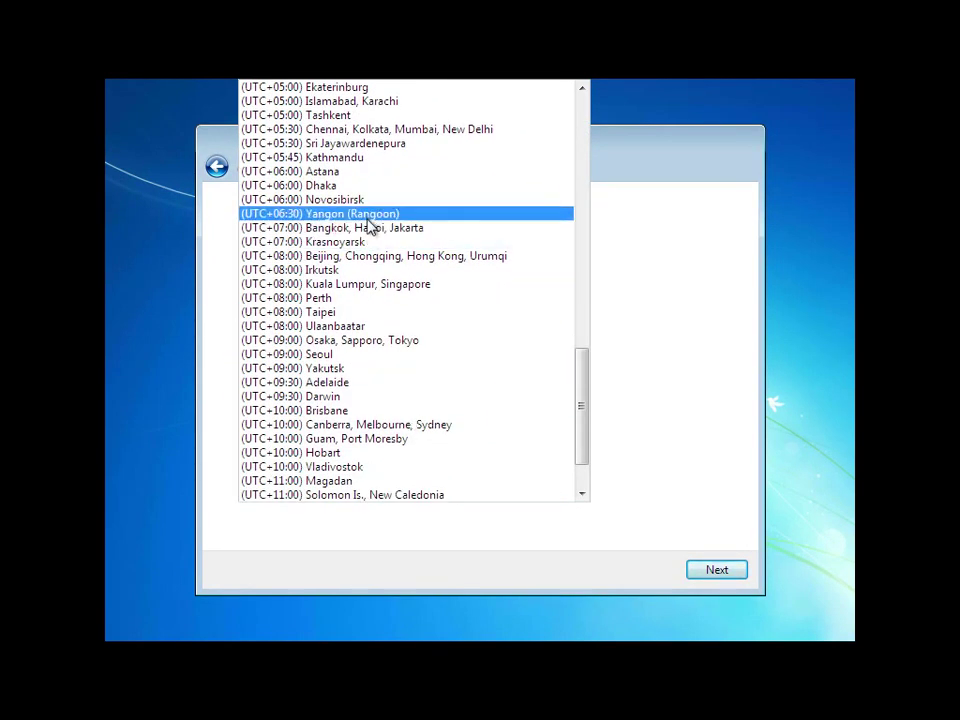
click(365, 232)
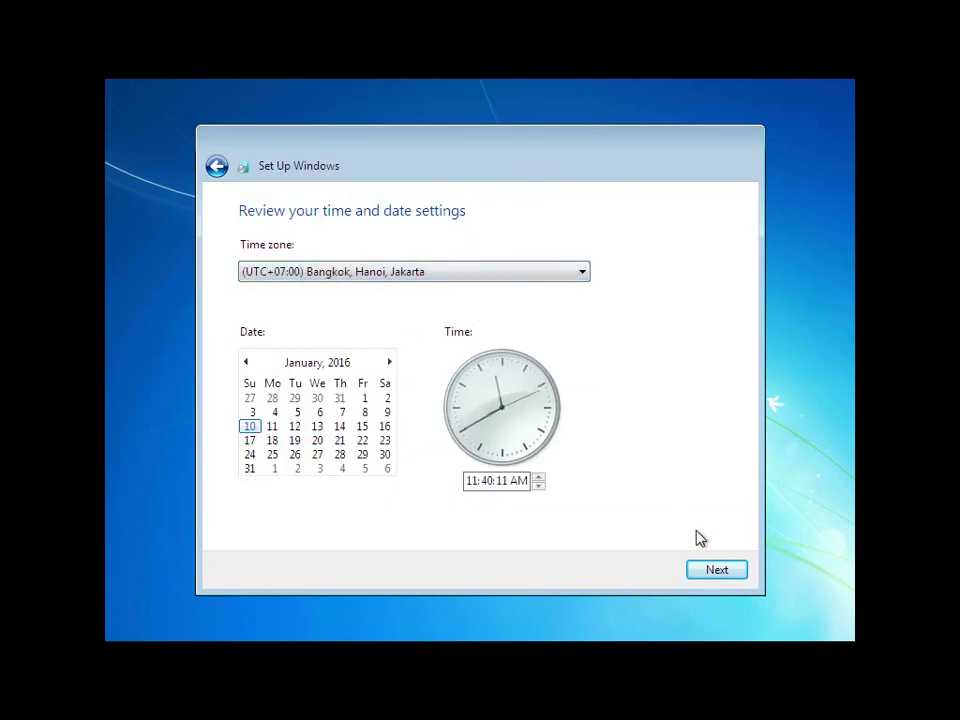
click(722, 572)
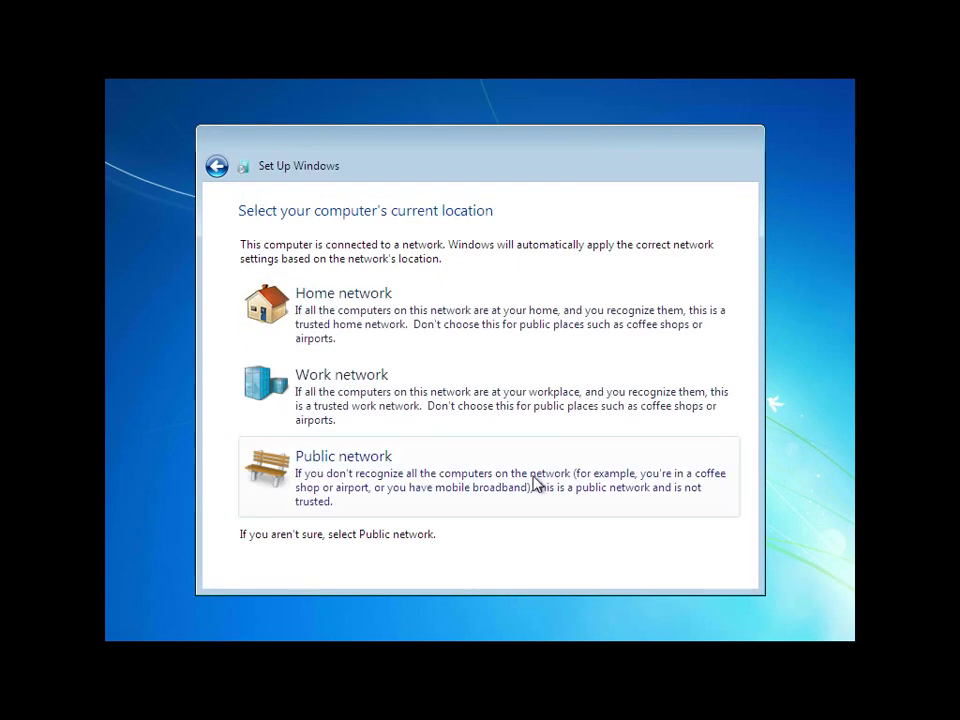
click(536, 483)
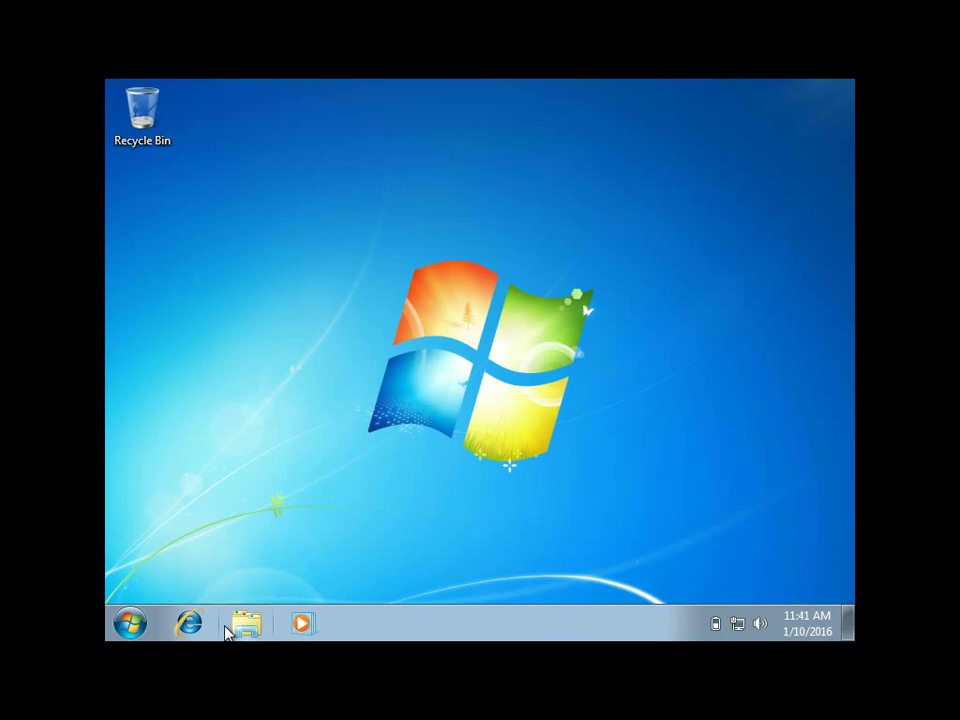
Create a new text document on the desktop, keeping its default name.
right_click(454, 392)
mouse_move(529, 321)
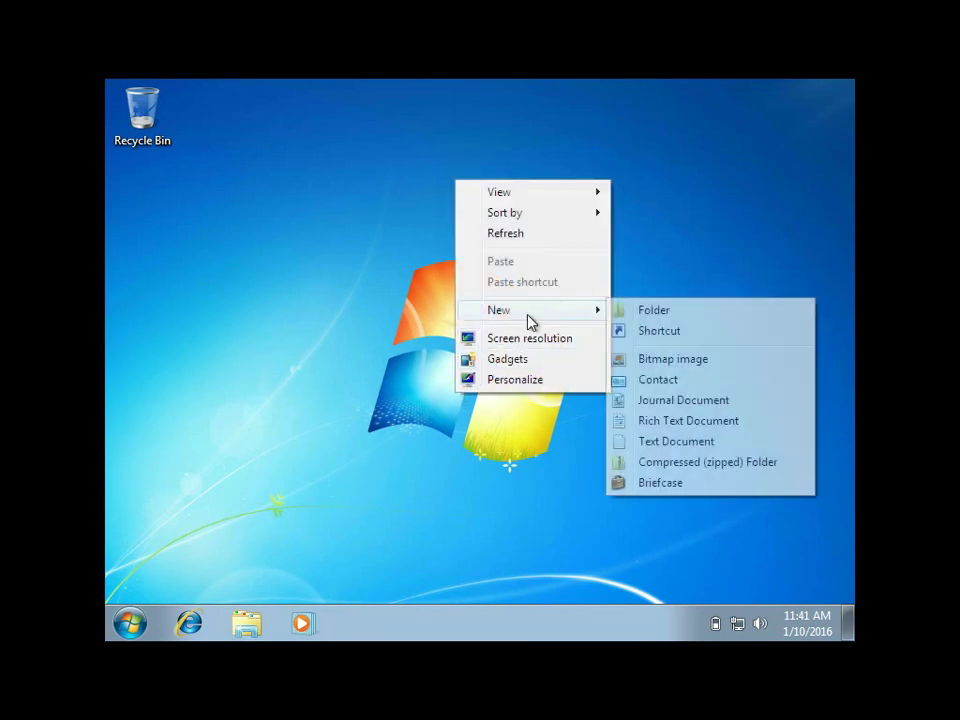
click(675, 443)
key(Return)
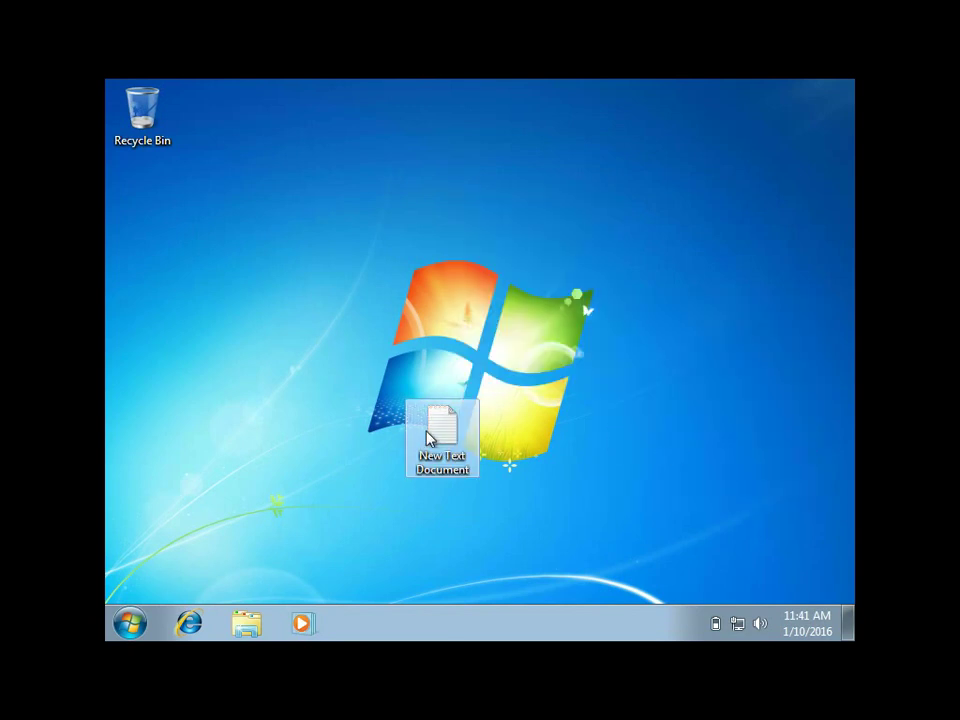
Open the new text document in Notepad and write "Nhu vay da hoan tat viec cai win 7..." with "bye" on the second line.
double_click(430, 438)
text(Nhuw)
key(BackSpace)
key(BackSpace)
key(BackSpace)
text(u vay da hoan tat viec)
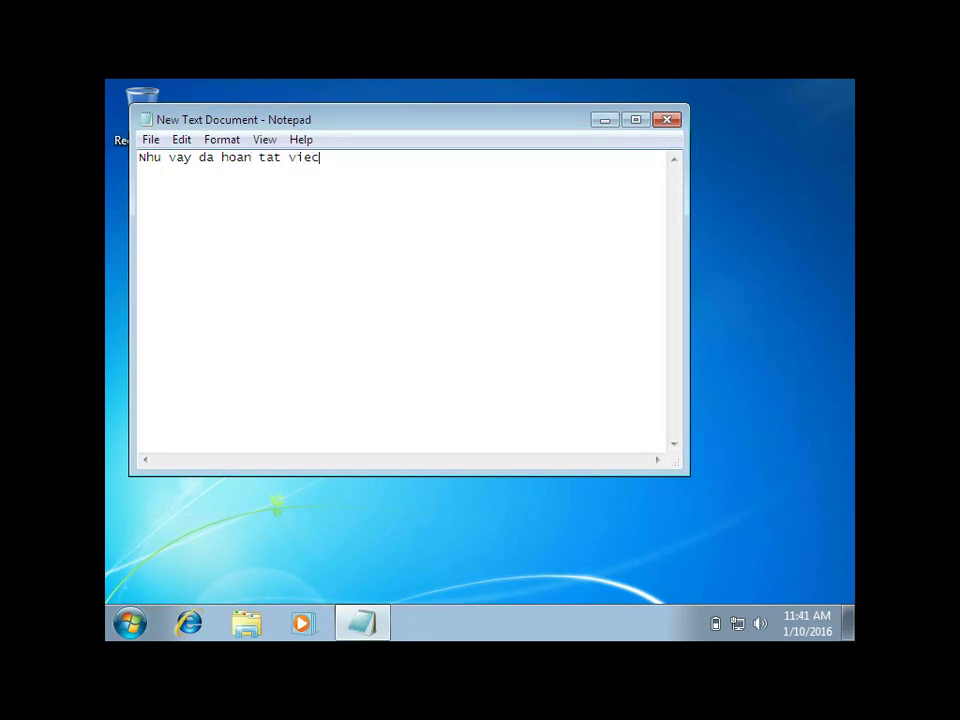
text( cai win 7...)
key(Return)
text(bye)
Shut down Windows without saving the changes to the text document.
click(143, 616)
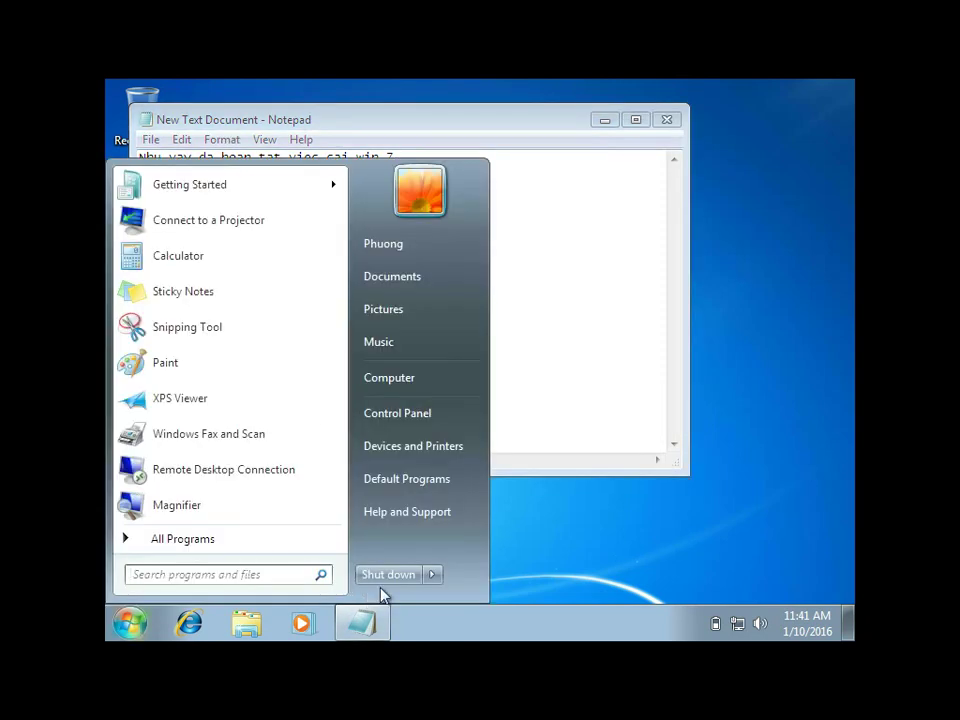
click(390, 580)
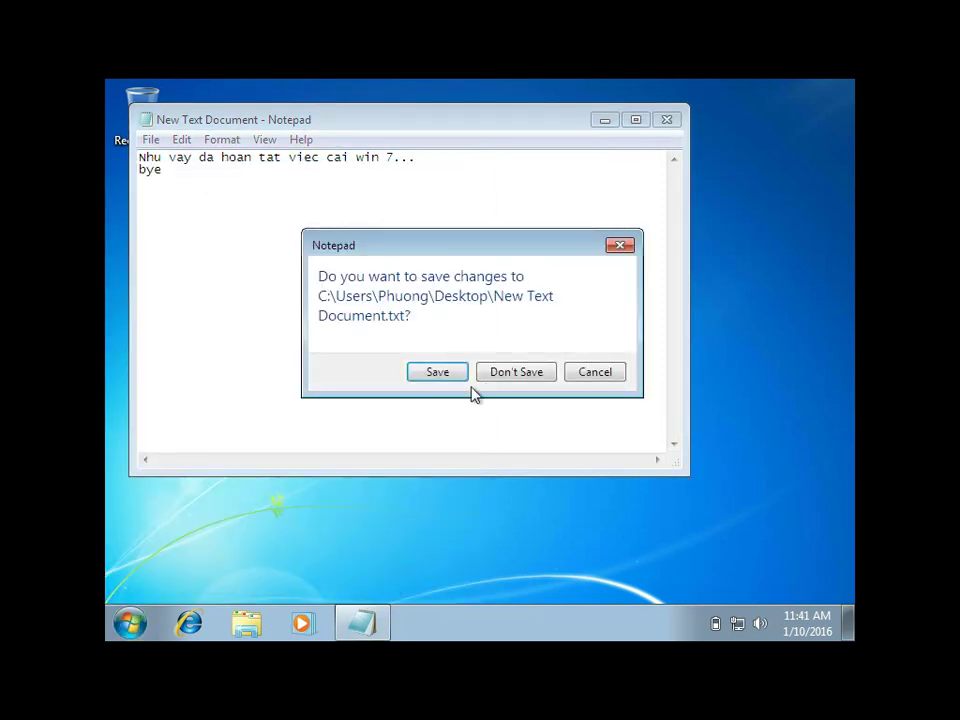
click(499, 385)
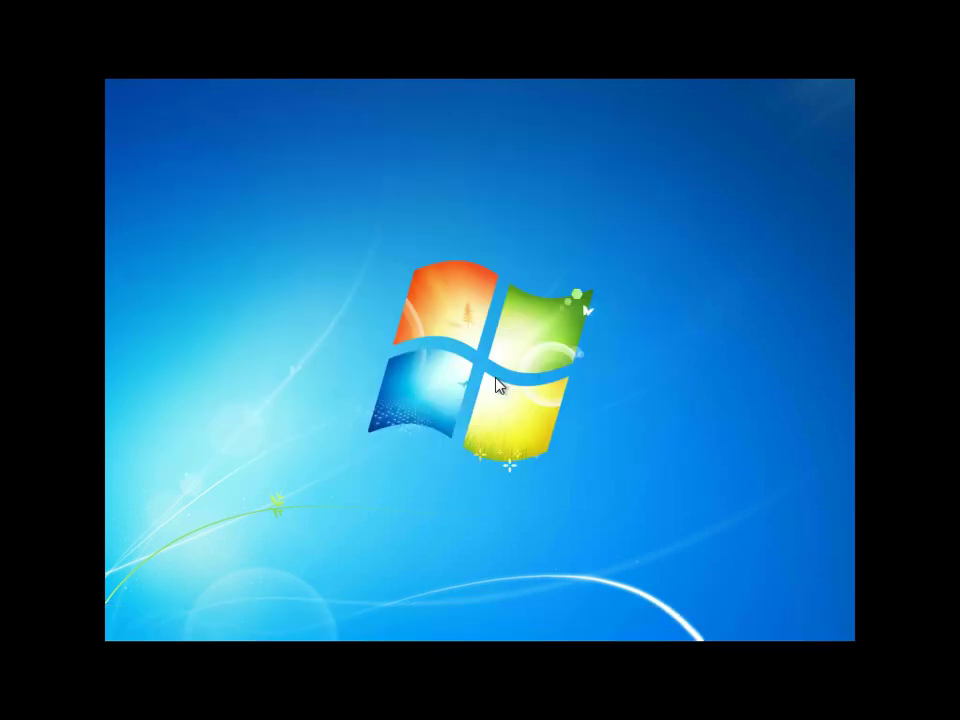